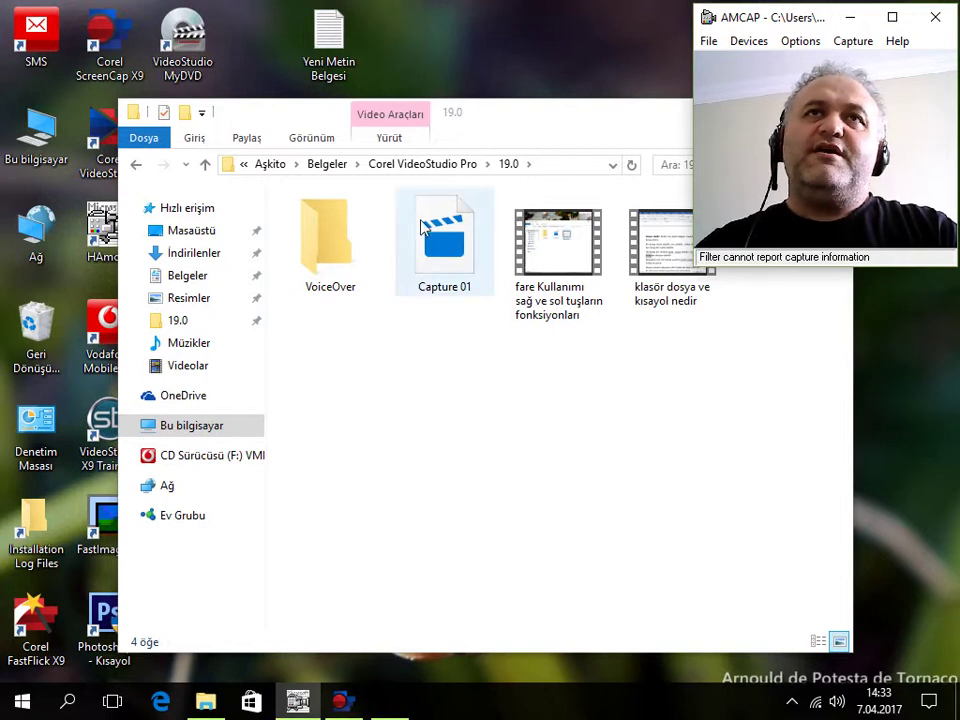
# Move the 19.0 folder window away from the desktop icons and open the Yeni Metin Belgesi text document.
pyautogui.click(572, 128)
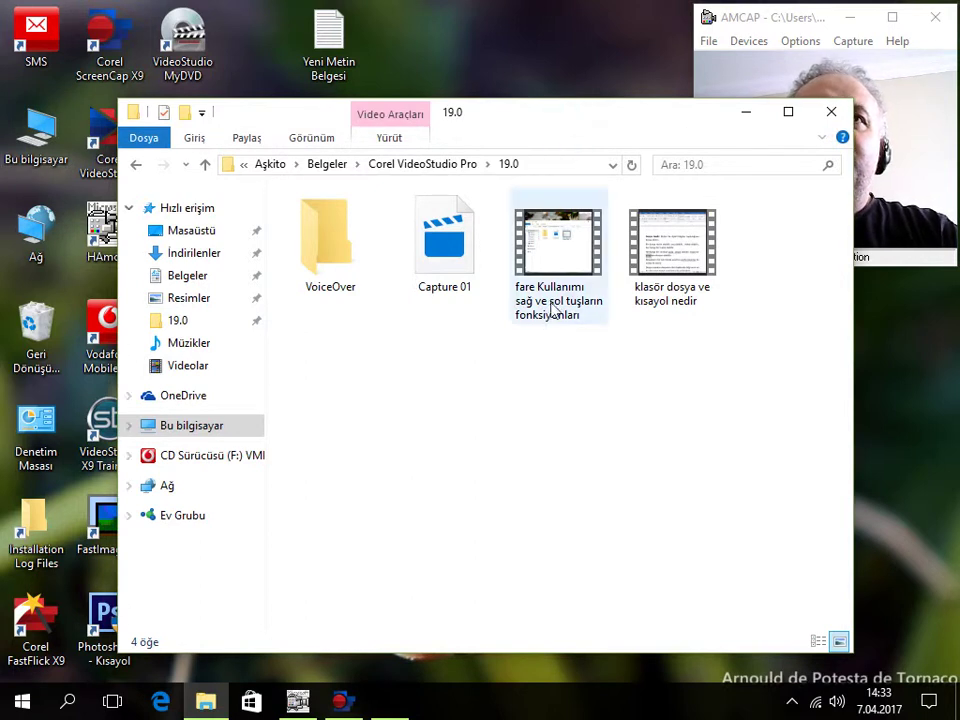
pyautogui.moveTo(489, 122); pyautogui.dragTo(530, 220)
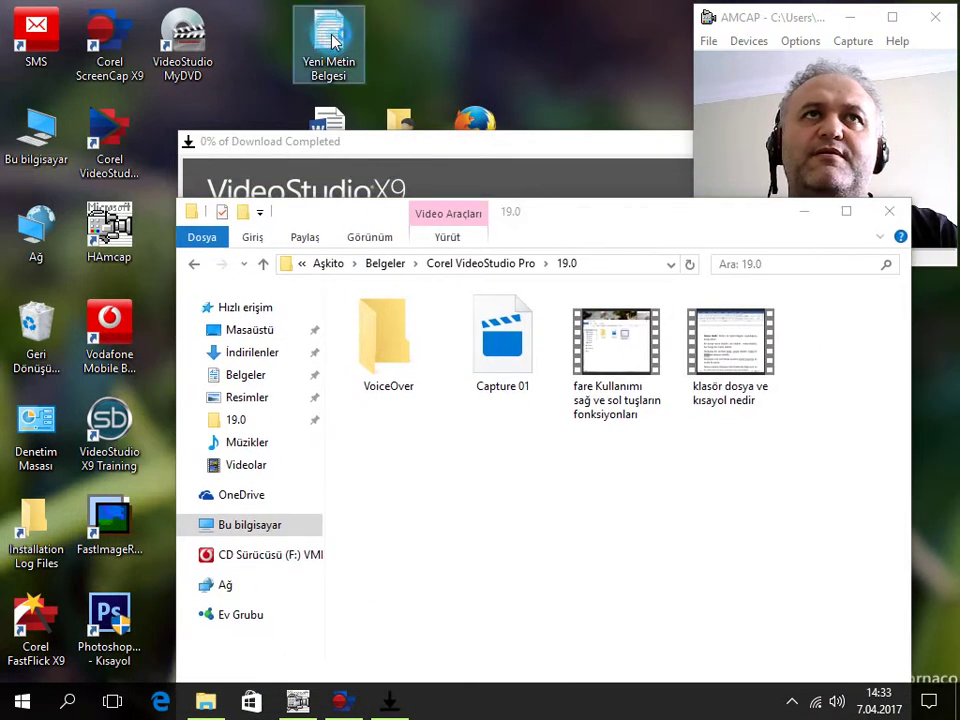
pyautogui.doubleClick(333, 38)
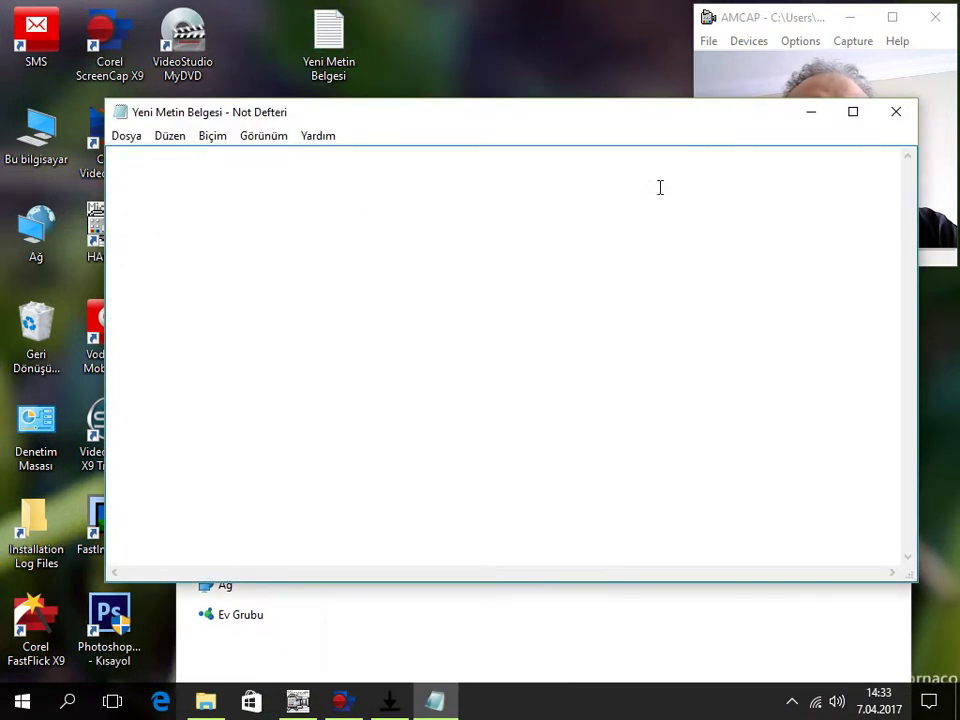
# Move the Notepad window off the desktop shortcuts and launch Fast Image Resizer.
pyautogui.moveTo(229, 122); pyautogui.dragTo(440, 143)
pyautogui.doubleClick(108, 548)
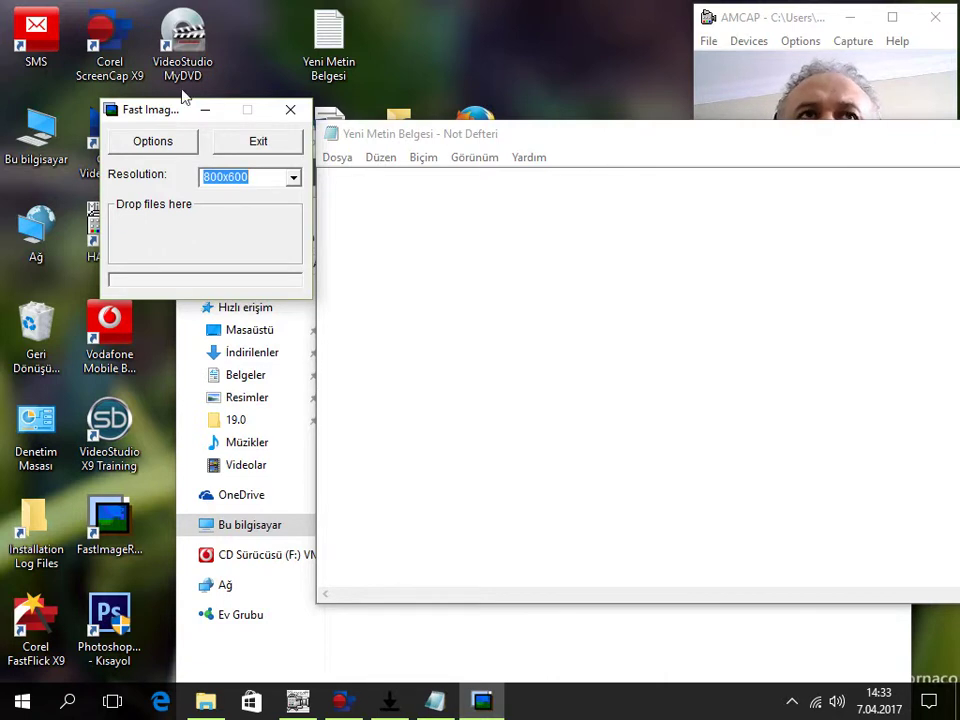
# Bring the Notepad window to the front and move it around the desktop, ending below the Fast Image Resizer title bar.
pyautogui.click(375, 140)
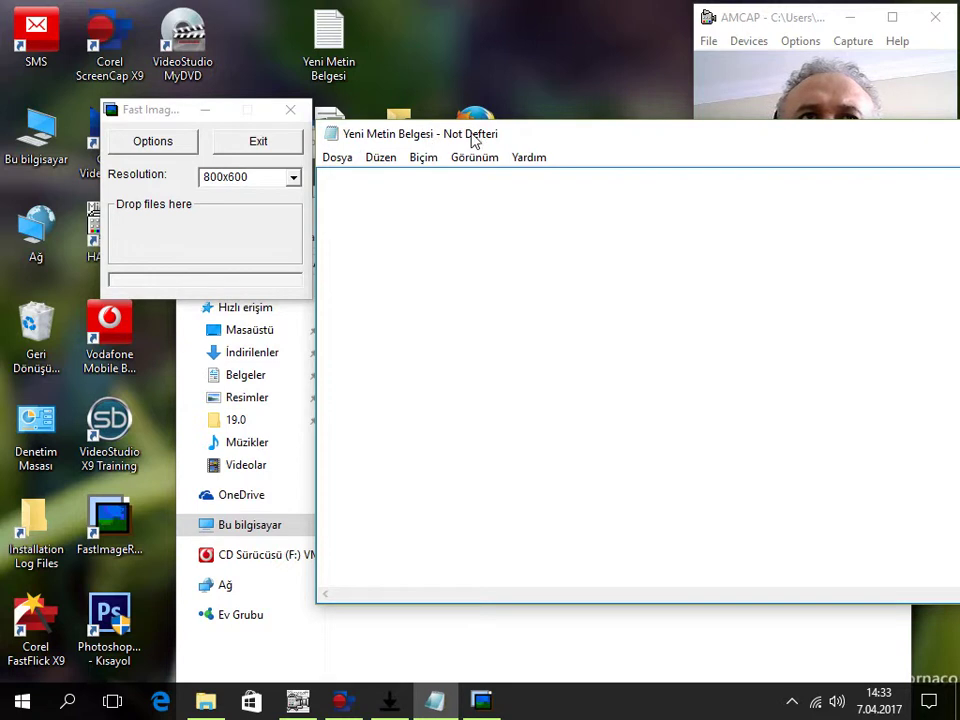
pyautogui.moveTo(452, 143); pyautogui.dragTo(418, 155)
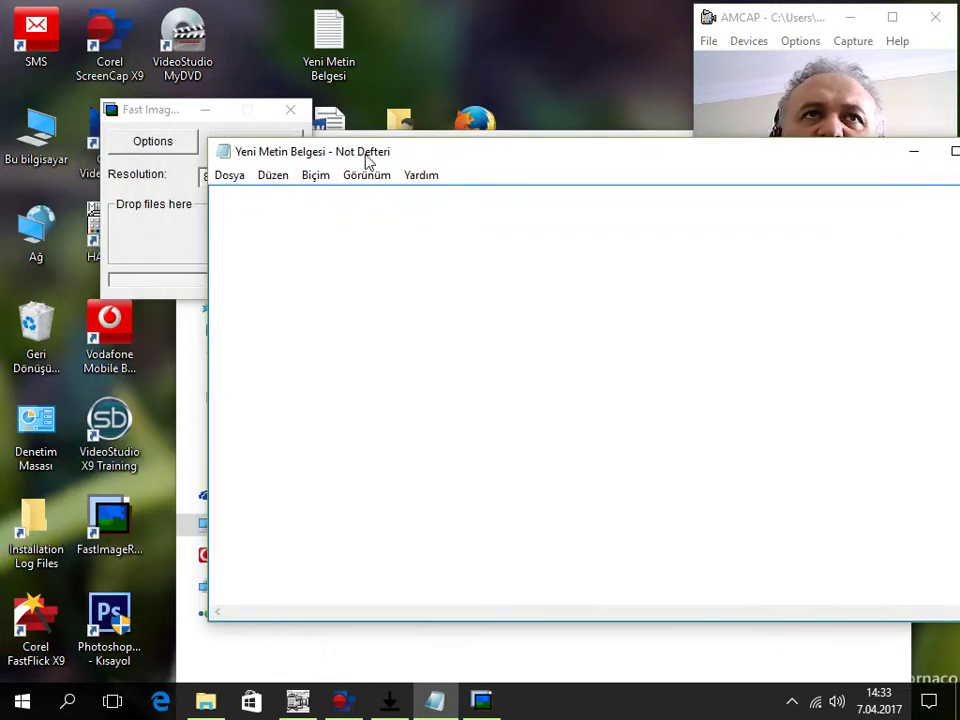
pyautogui.moveTo(352, 158); pyautogui.dragTo(274, 90)
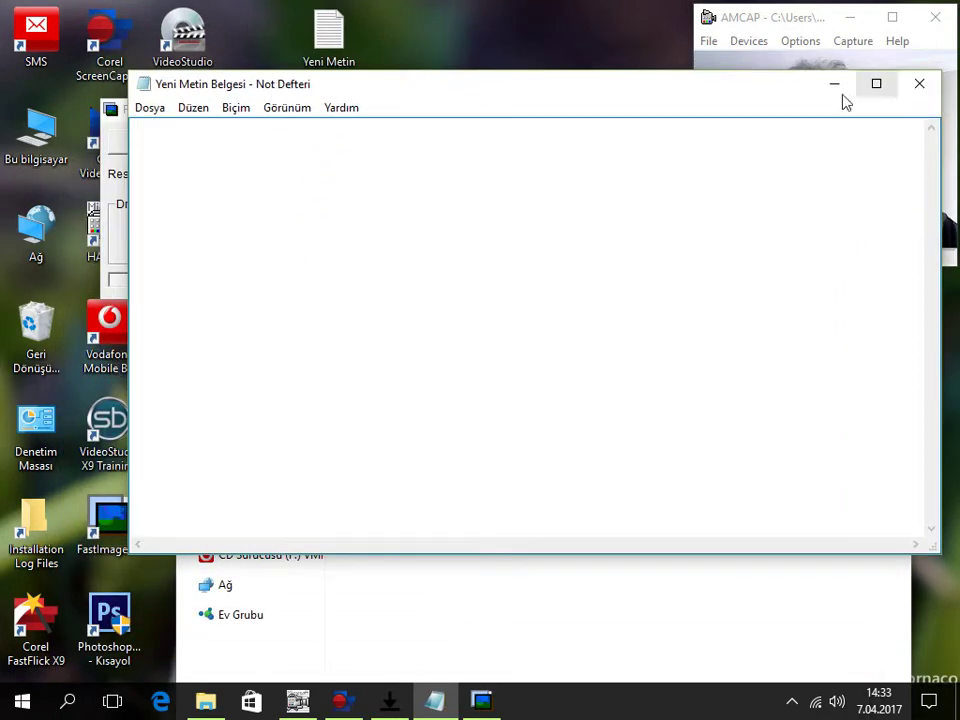
pyautogui.moveTo(760, 92); pyautogui.dragTo(760, 250)
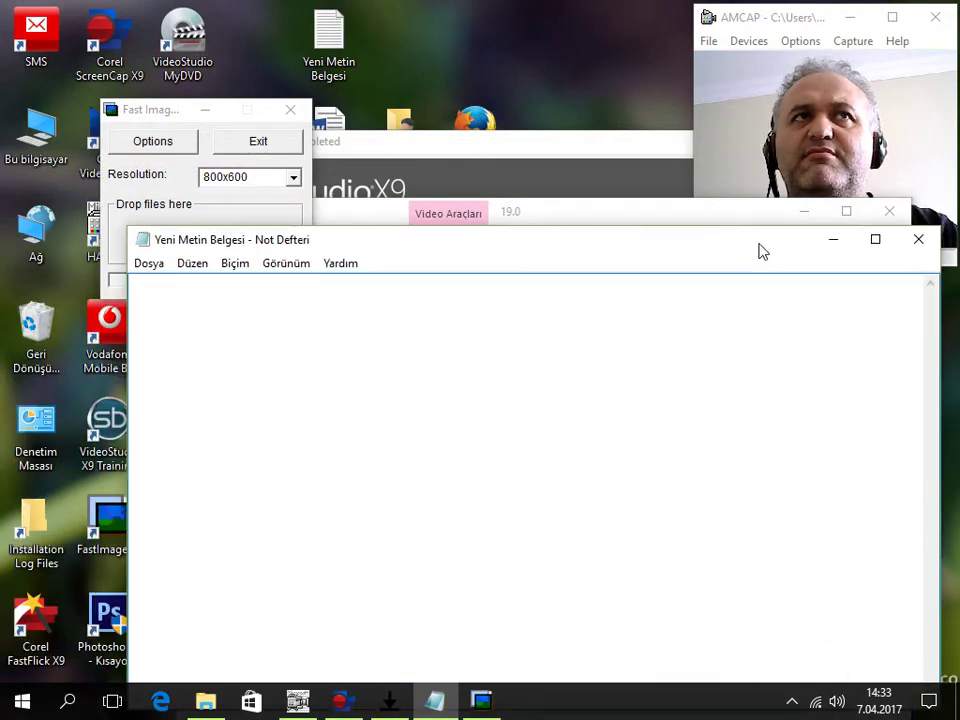
# Bring the Fast Image Resizer window to the front and move it over the Notepad window.
pyautogui.click(145, 112)
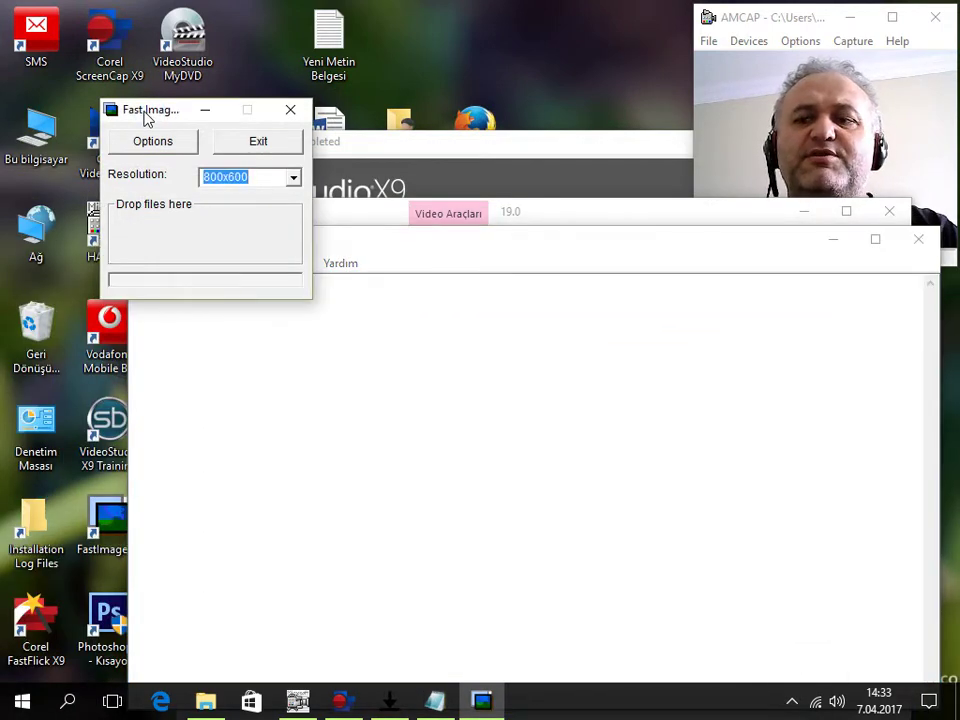
pyautogui.moveTo(147, 118); pyautogui.dragTo(348, 281)
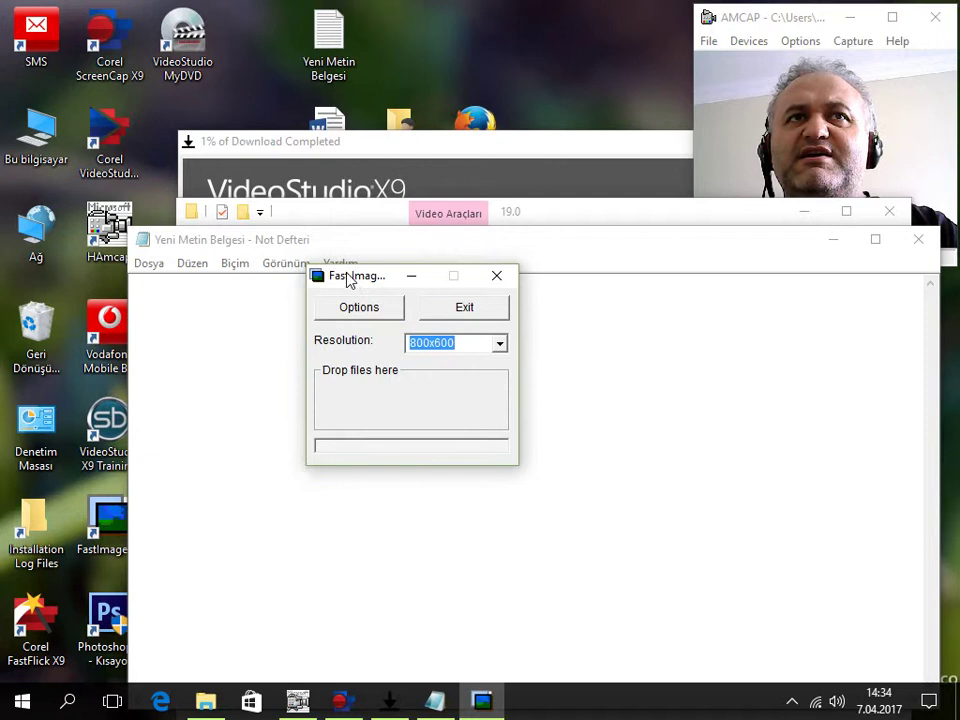
# Minimize the Fast Image Resizer window, bring it back, and close it.
pyautogui.click(416, 280)
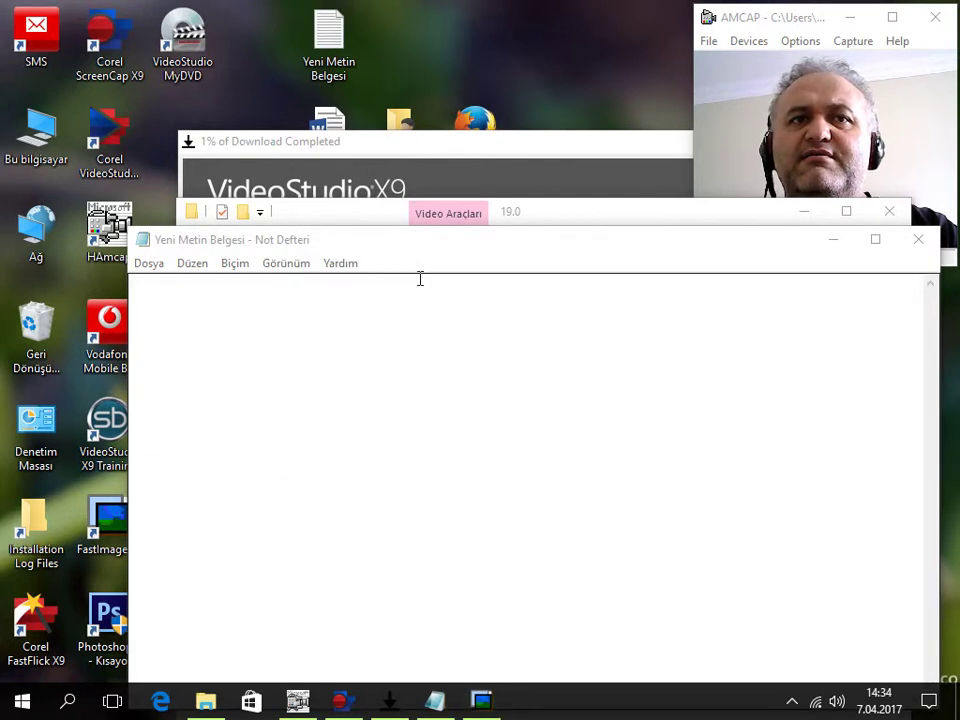
pyautogui.click(481, 701)
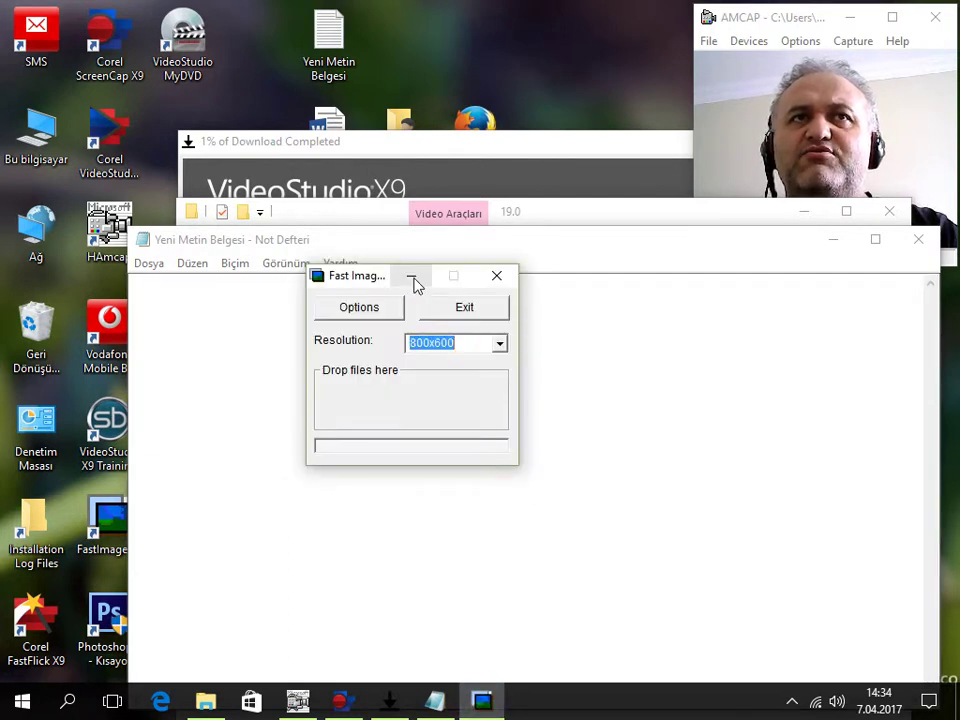
pyautogui.click(501, 283)
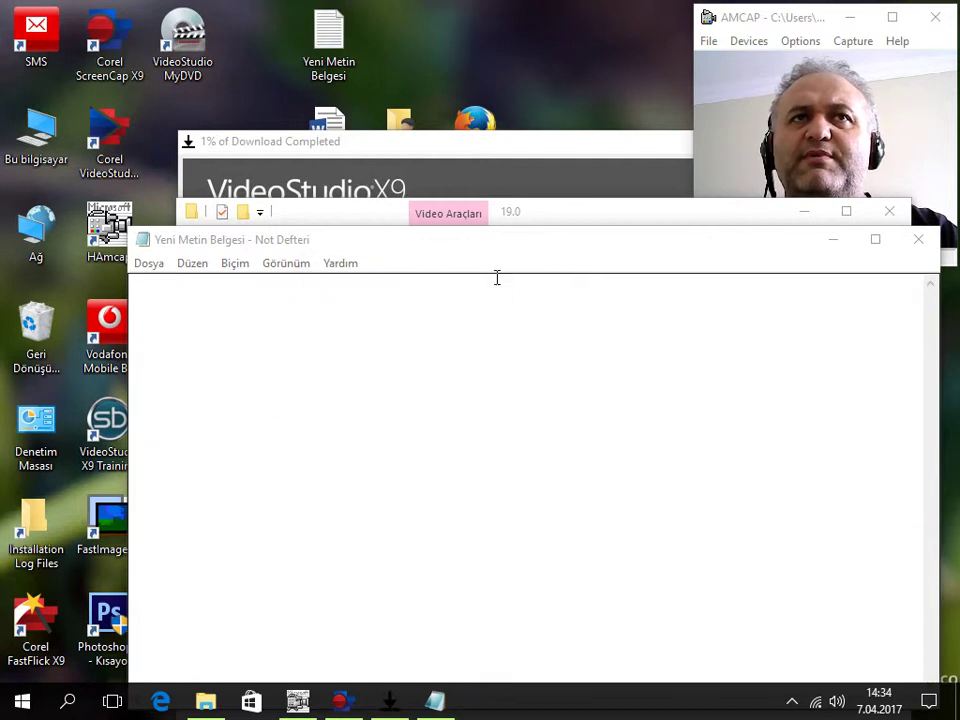
# Demonstrate maximizing, restoring and minimizing the Notepad window, and close it.
pyautogui.click(878, 243)
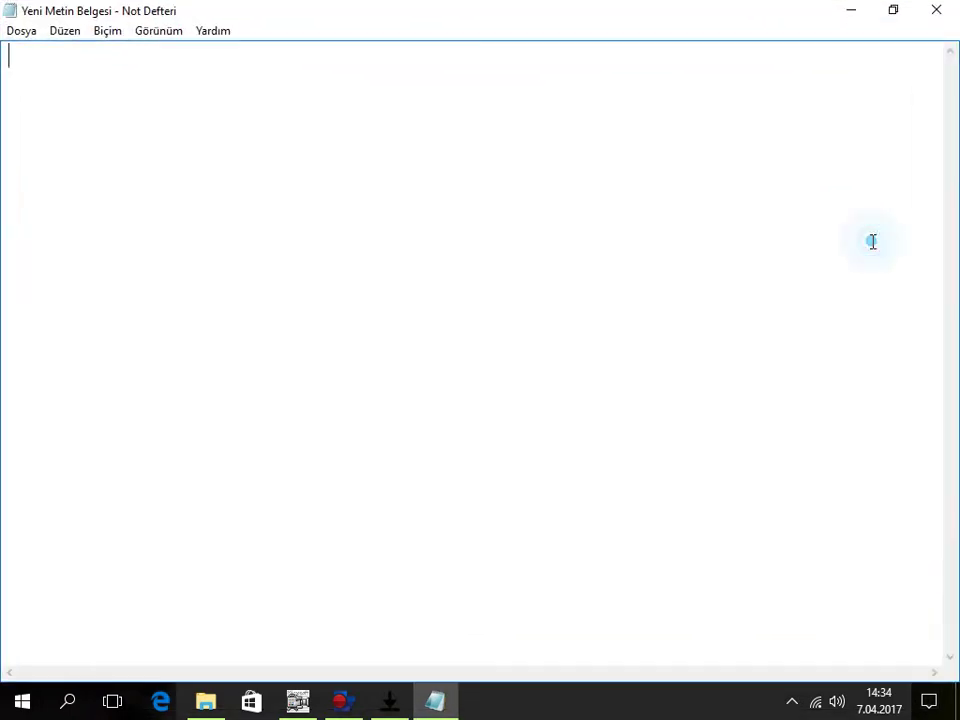
pyautogui.click(893, 14)
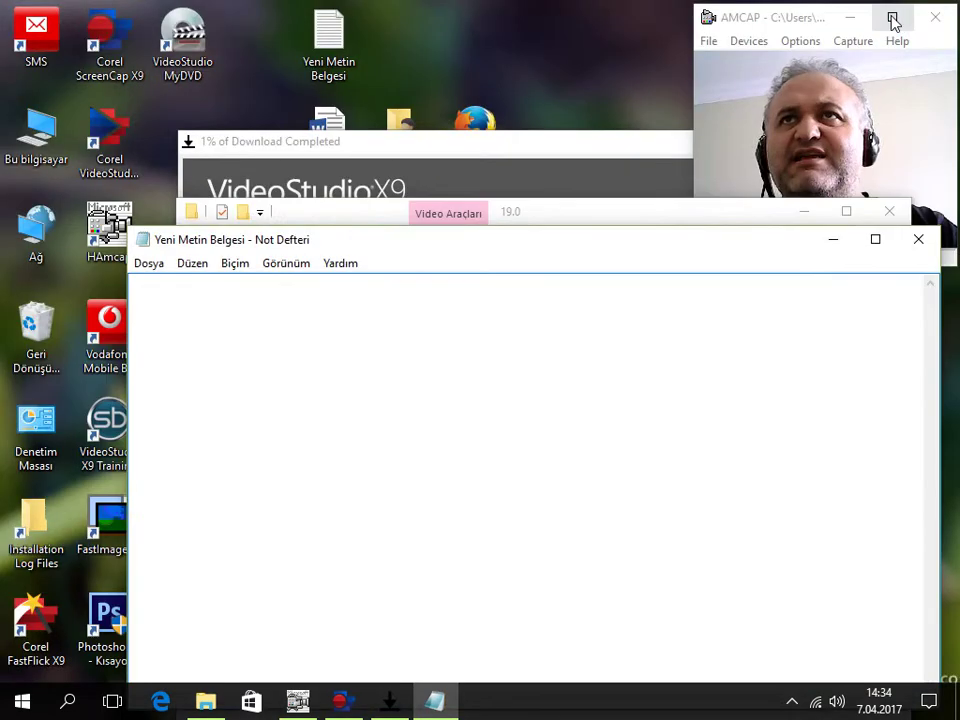
pyautogui.click(832, 240)
pyautogui.click(435, 700)
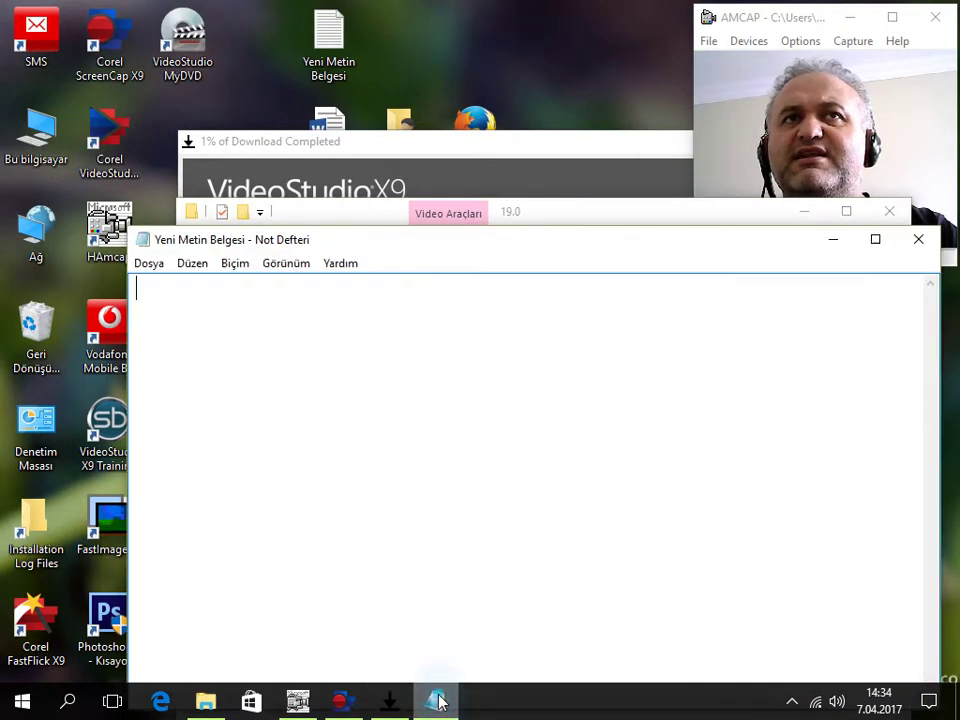
pyautogui.click(922, 242)
# Move the 19.0 folder window up over the desktop and widen it by its right edge.
pyautogui.moveTo(650, 228); pyautogui.dragTo(530, 97)
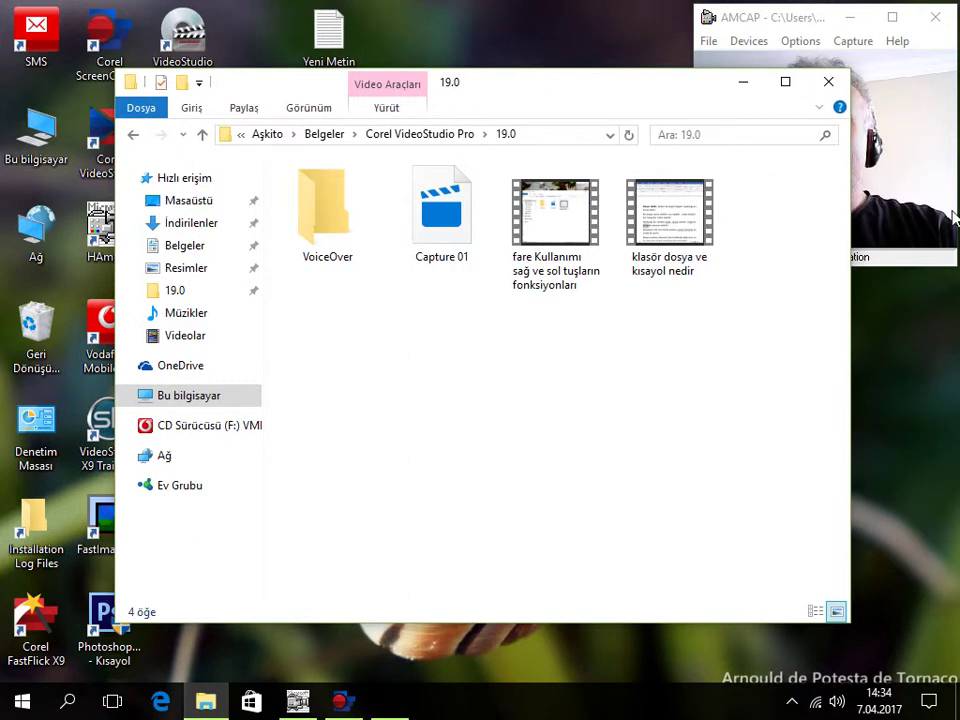
pyautogui.click(855, 420)
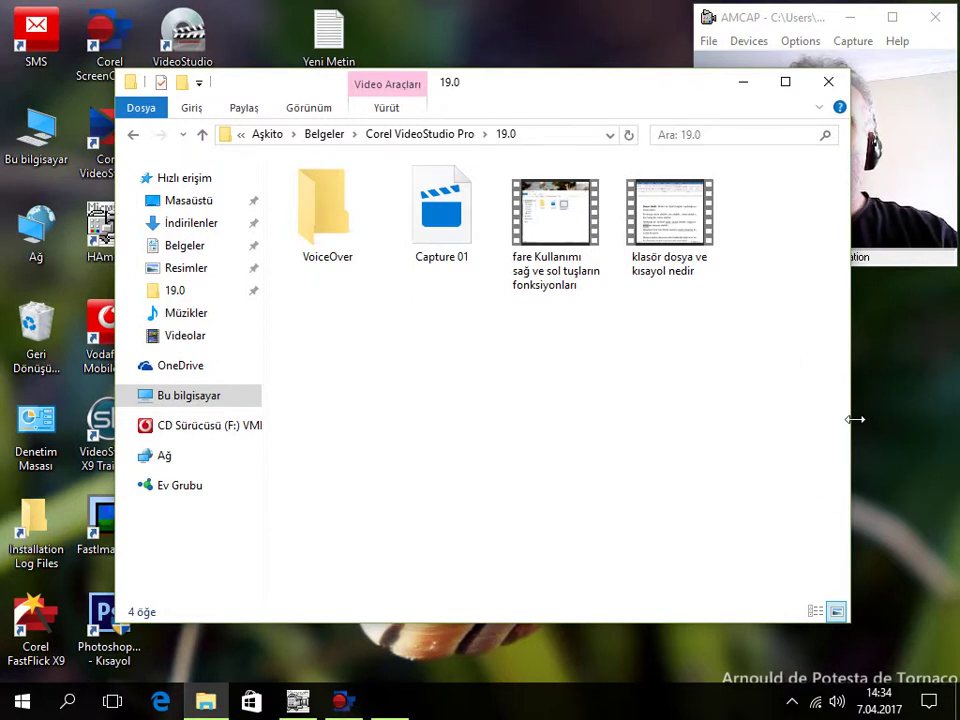
pyautogui.click(855, 420)
pyautogui.moveTo(855, 420); pyautogui.dragTo(917, 450)
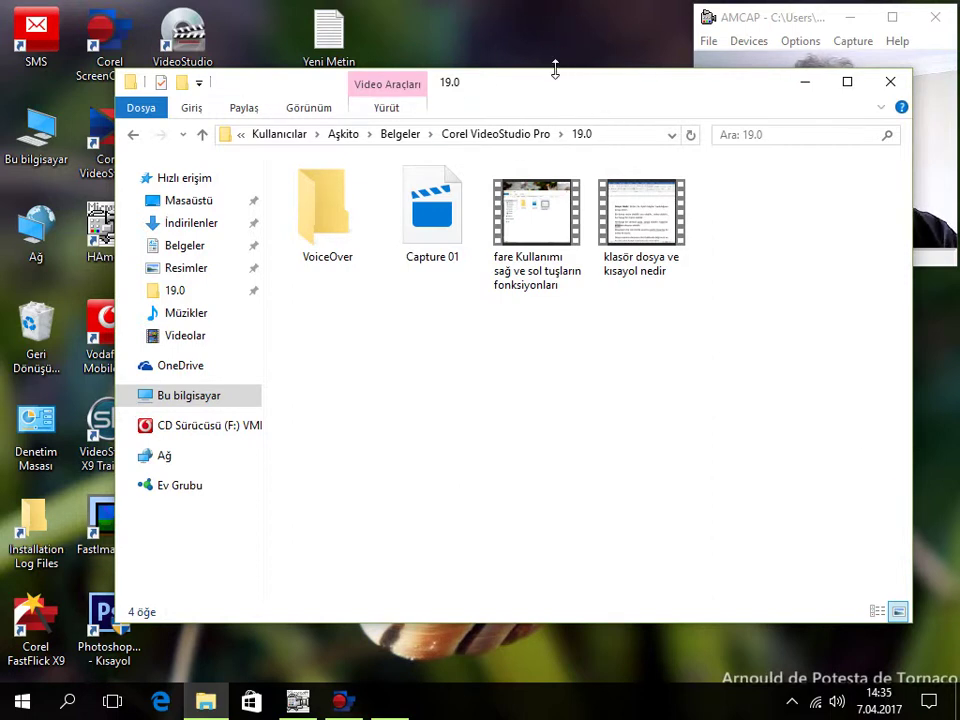
# Shrink and re-extend the 19.0 folder window's height from its upper edge, and extend its lower edge towards the taskbar.
pyautogui.moveTo(553, 64); pyautogui.dragTo(524, 481)
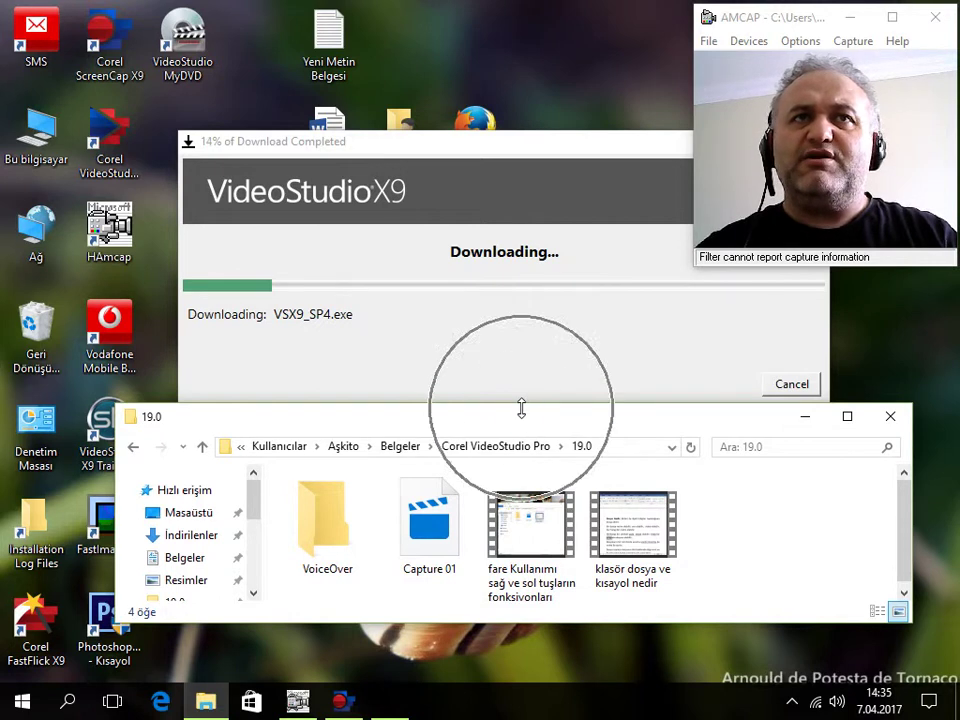
pyautogui.moveTo(521, 408); pyautogui.dragTo(541, 24)
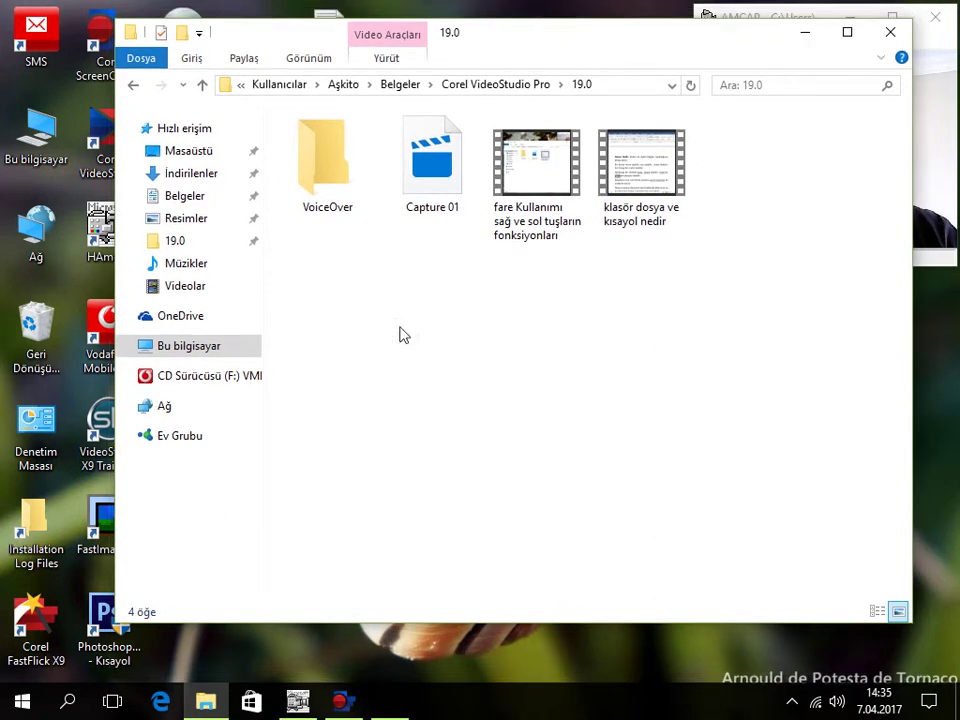
pyautogui.moveTo(521, 624); pyautogui.dragTo(513, 673)
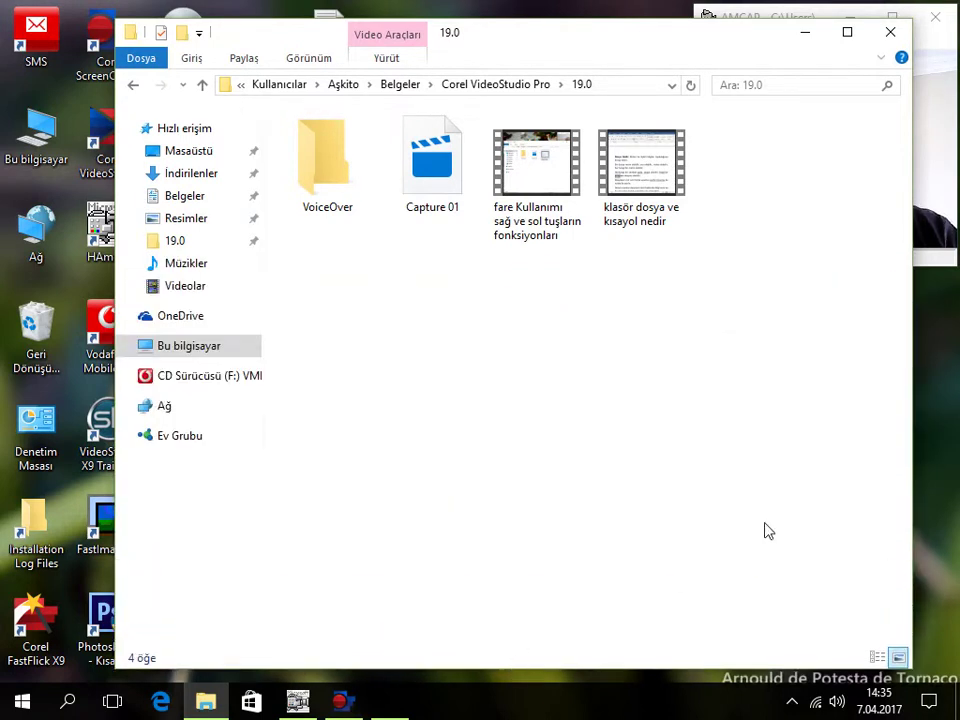
# Shrink the 19.0 folder window's width and height together from its upper-left corner.
pyautogui.click(117, 22)
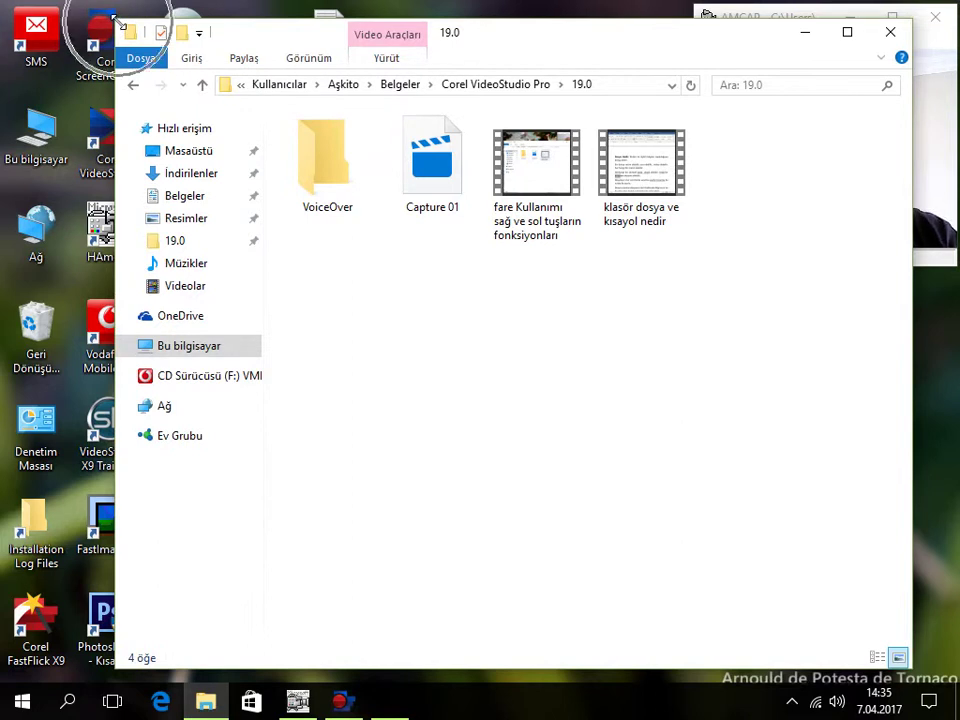
pyautogui.click(118, 21)
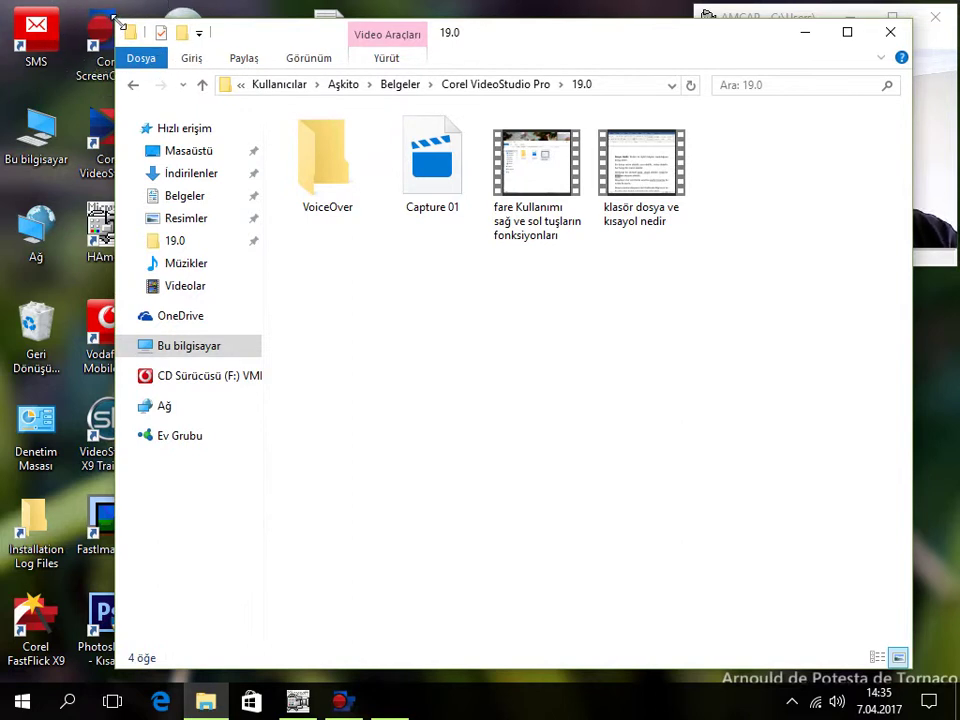
pyautogui.moveTo(117, 22); pyautogui.dragTo(321, 159)
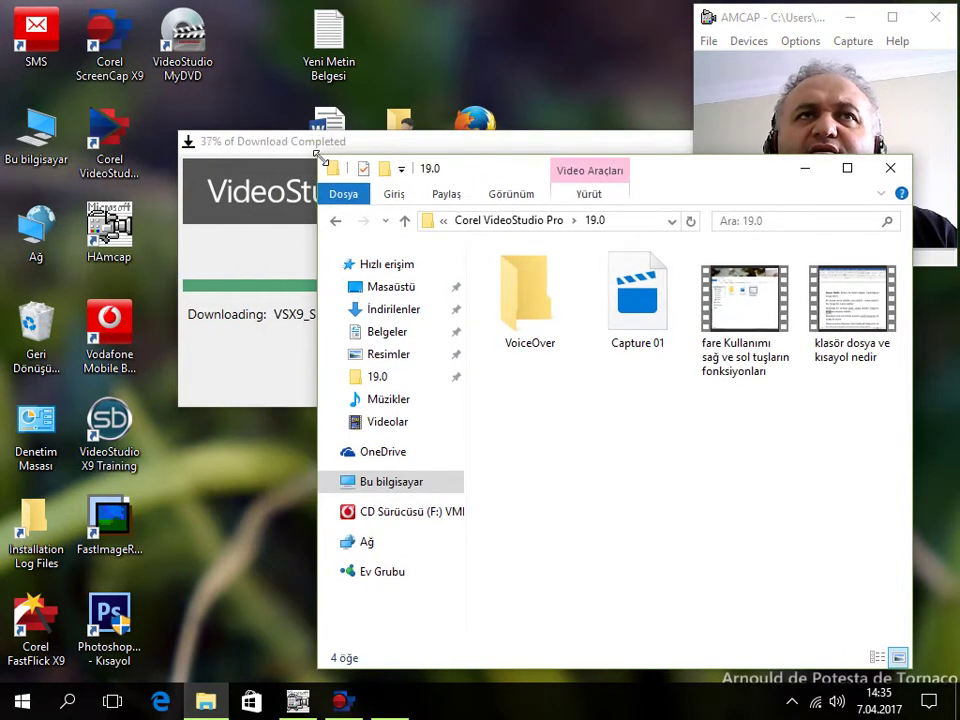
# Move the resized 19.0 folder window around the desktop and close it.
pyautogui.moveTo(675, 186); pyautogui.dragTo(465, 105)
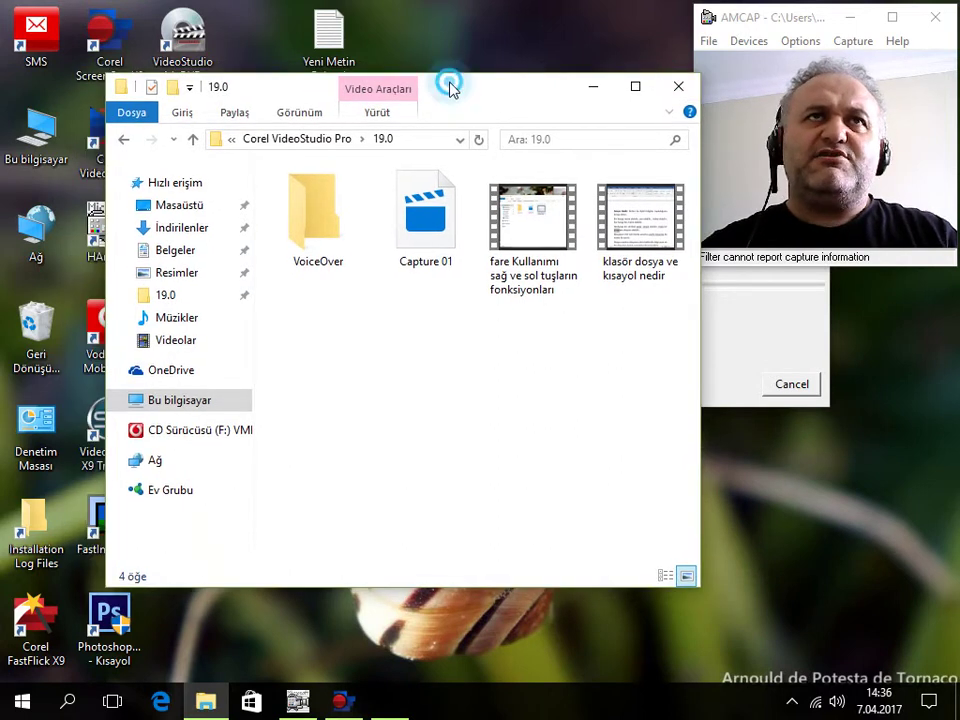
pyautogui.moveTo(258, 92); pyautogui.dragTo(425, 113)
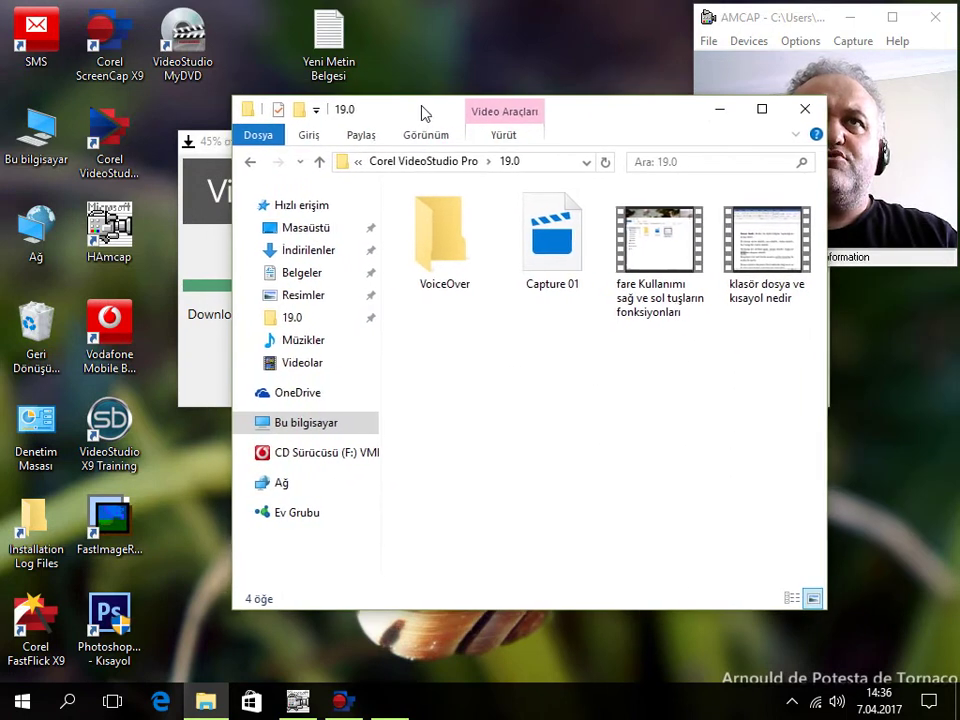
pyautogui.click(805, 109)
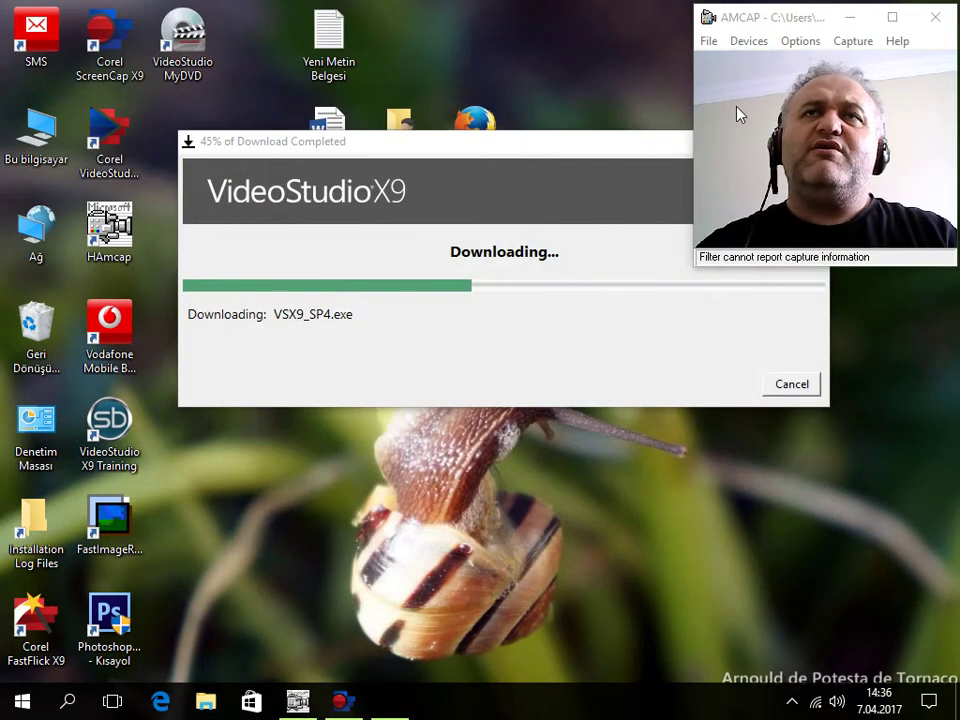